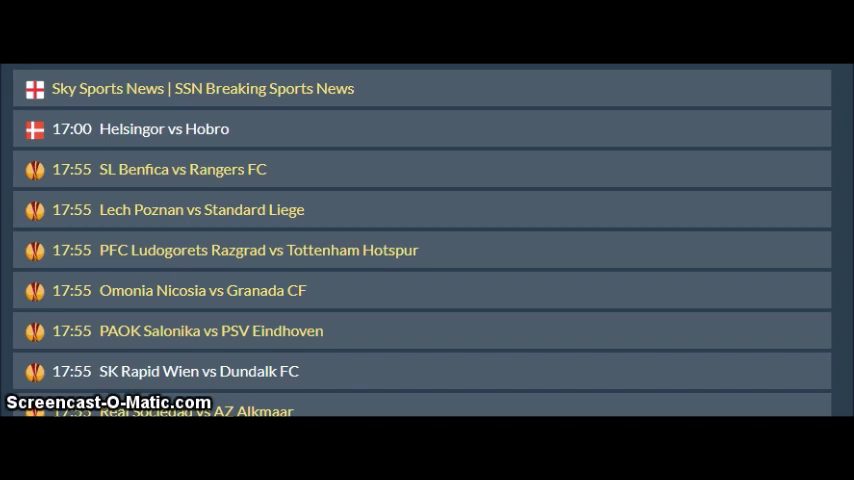
scroll(422, 240, "down", 1)
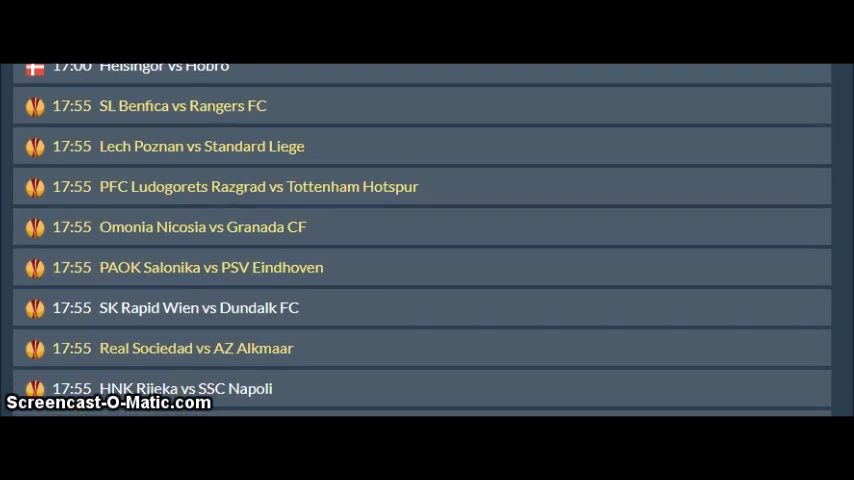
scroll(422, 240, "down", 1)
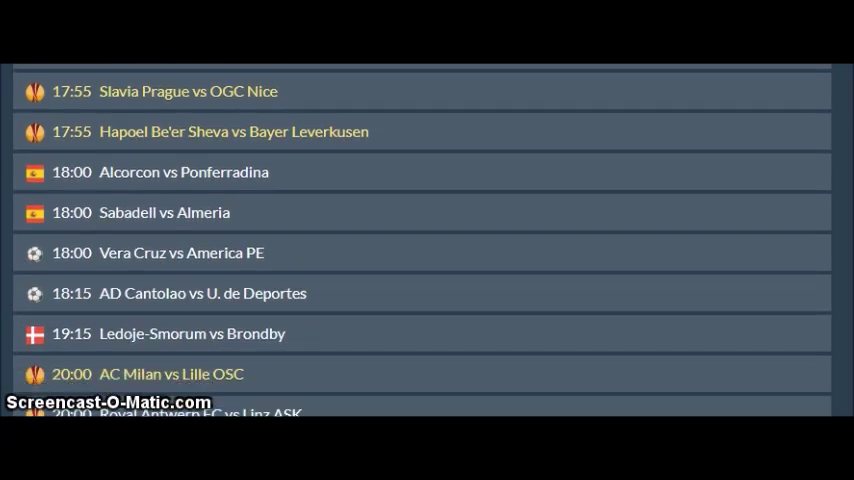
scroll(421, 240, "down", 2)
scroll(421, 240, "down", 1)
scroll(421, 240, "down", 2)
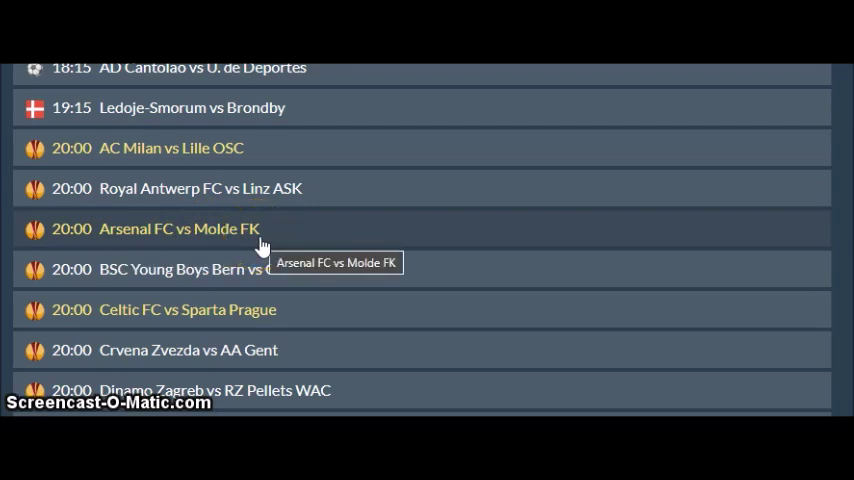
Advance the fixtures list into the 20:00 block, reaching Arsenal FC vs Molde FK and Celtic FC vs Sparta Prague
left_click(420, 170)
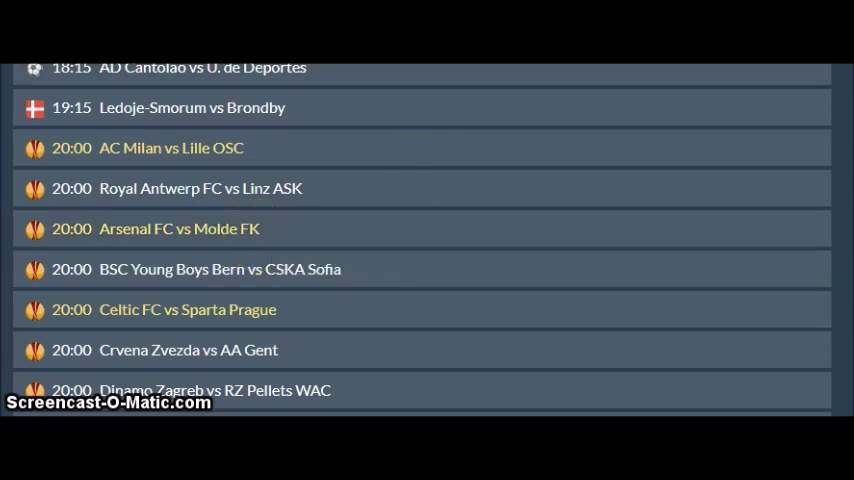